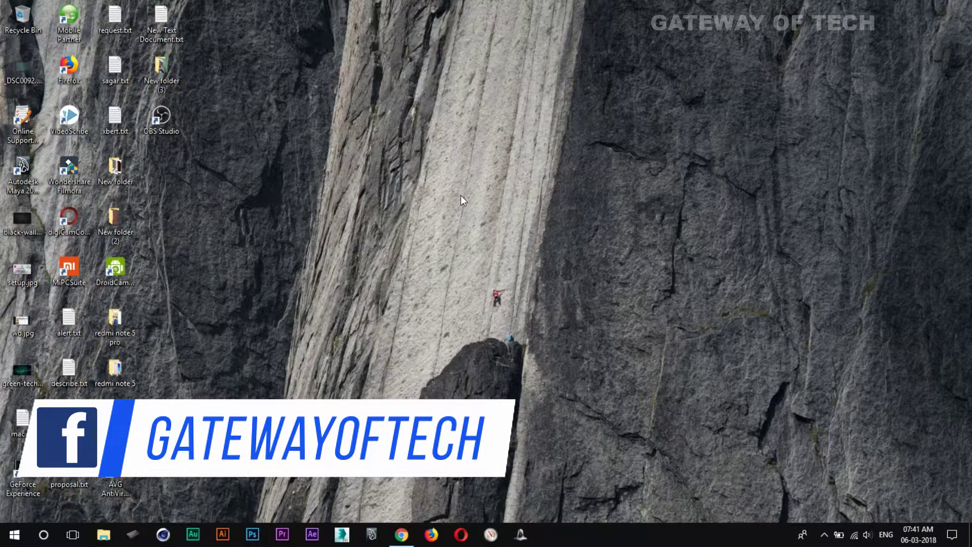
Step: Scroll through the Facebook page in the browser, then minimize the browser to the desktop
{"action": "left_click", "coordinate": [401, 534]}
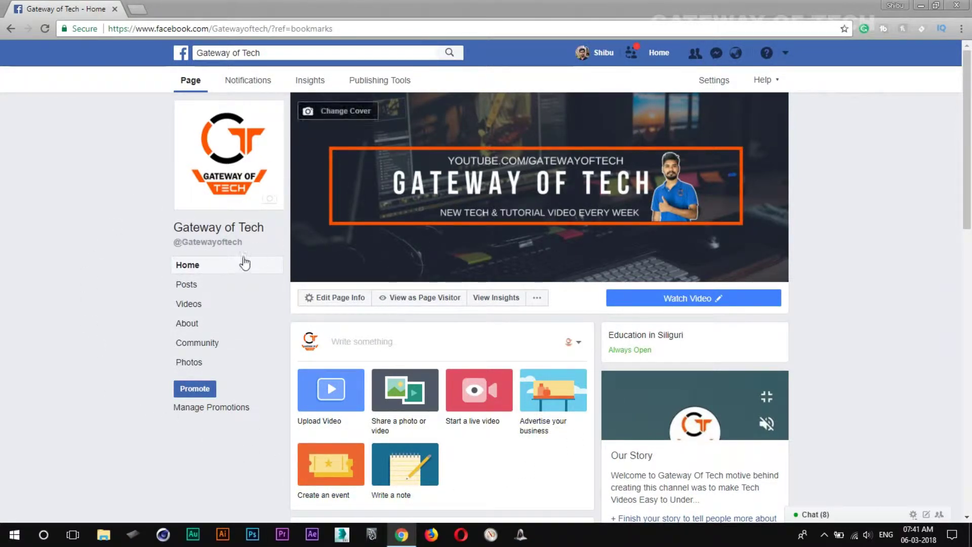
{"action": "scroll", "coordinate": [191, 300], "scroll_direction": "down", "scroll_amount": 3}
{"action": "scroll", "coordinate": [415, 372], "scroll_direction": "down", "scroll_amount": 3}
{"action": "scroll", "coordinate": [415, 372], "scroll_direction": "down", "scroll_amount": 2}
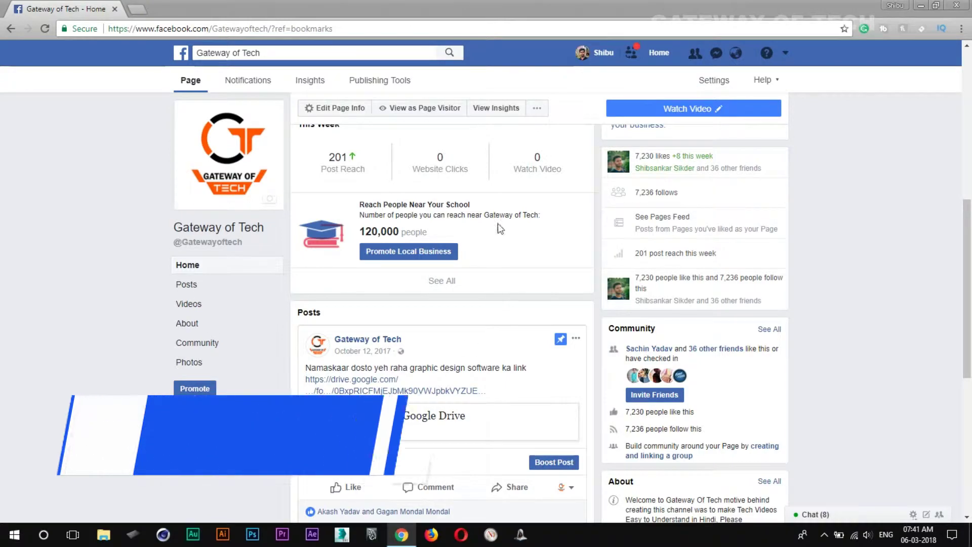
{"action": "left_click", "coordinate": [921, 5]}
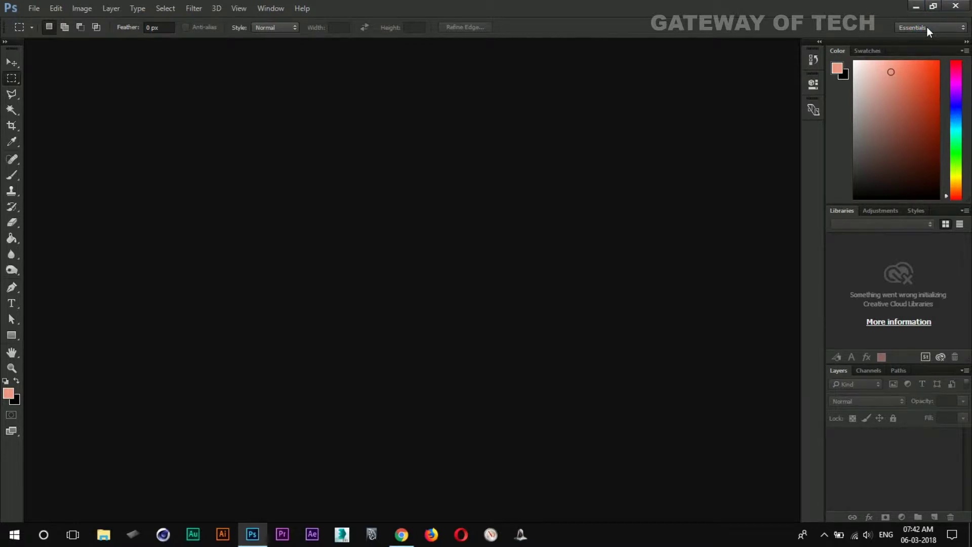
{"action": "left_click", "coordinate": [928, 29]}
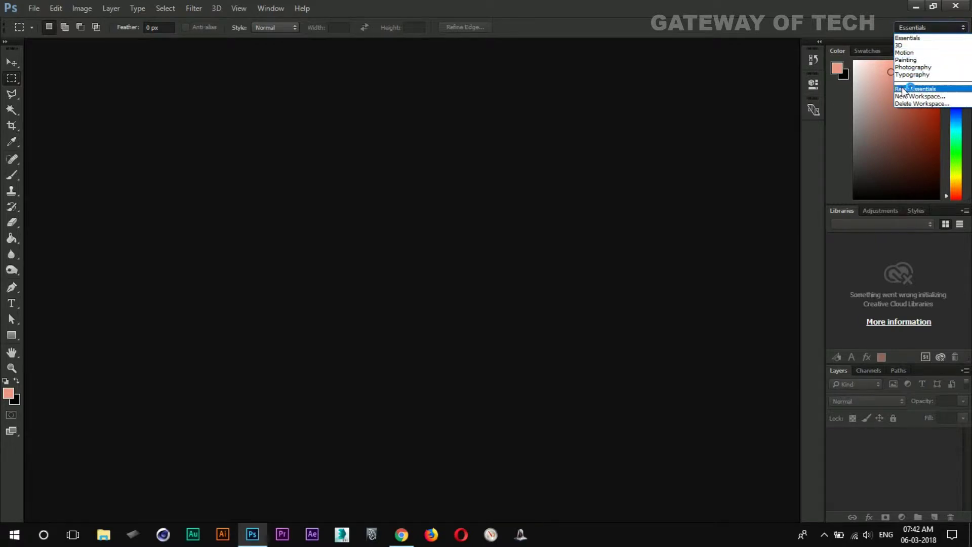
{"action": "left_click", "coordinate": [906, 46]}
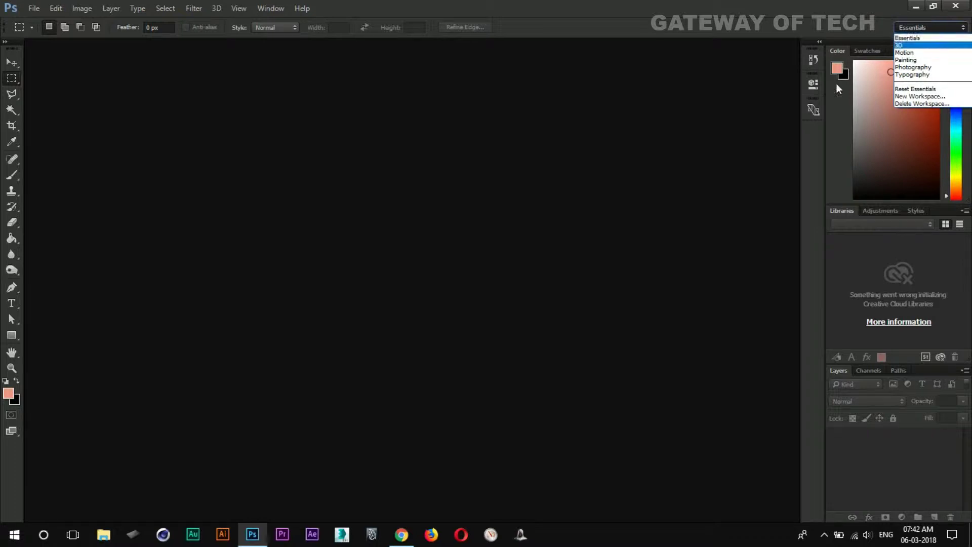
{"action": "left_click", "coordinate": [919, 67]}
{"action": "left_click", "coordinate": [920, 67]}
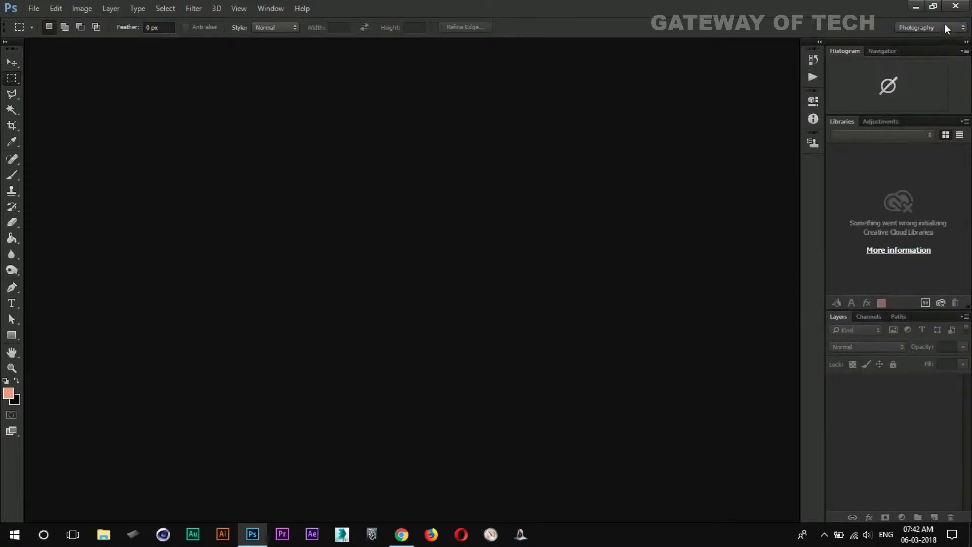
{"action": "left_click", "coordinate": [945, 28]}
{"action": "left_click", "coordinate": [914, 76]}
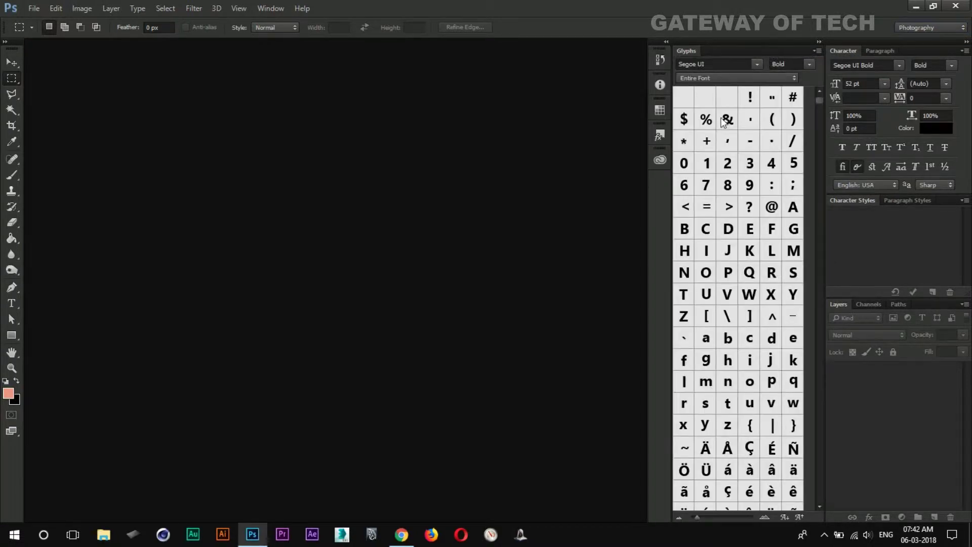
{"action": "left_click", "coordinate": [924, 29]}
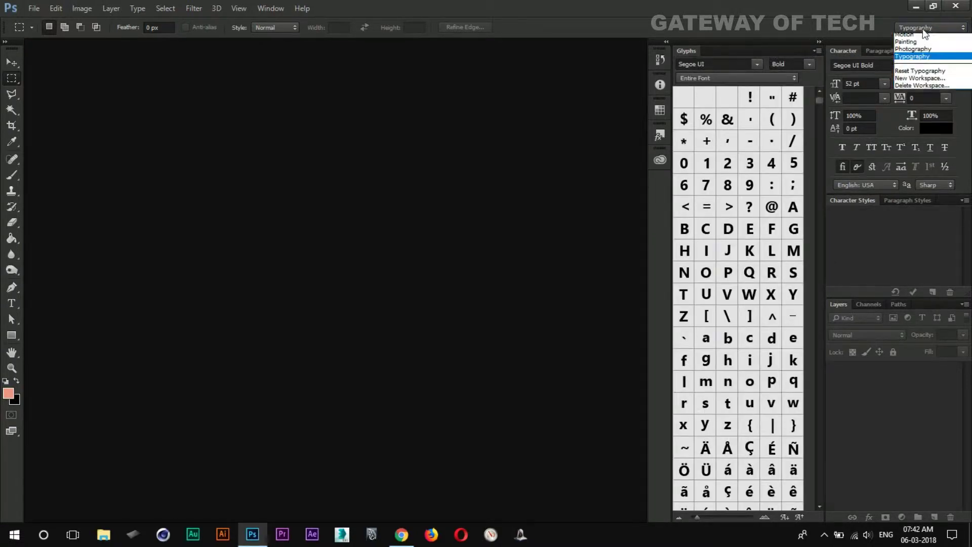
{"action": "left_click", "coordinate": [920, 41]}
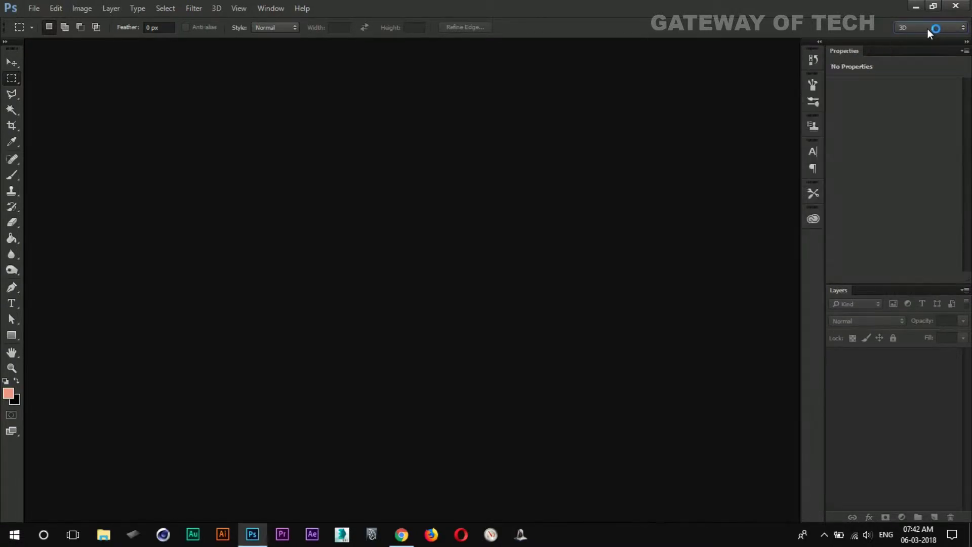
{"action": "left_click", "coordinate": [928, 28]}
{"action": "left_click", "coordinate": [906, 52]}
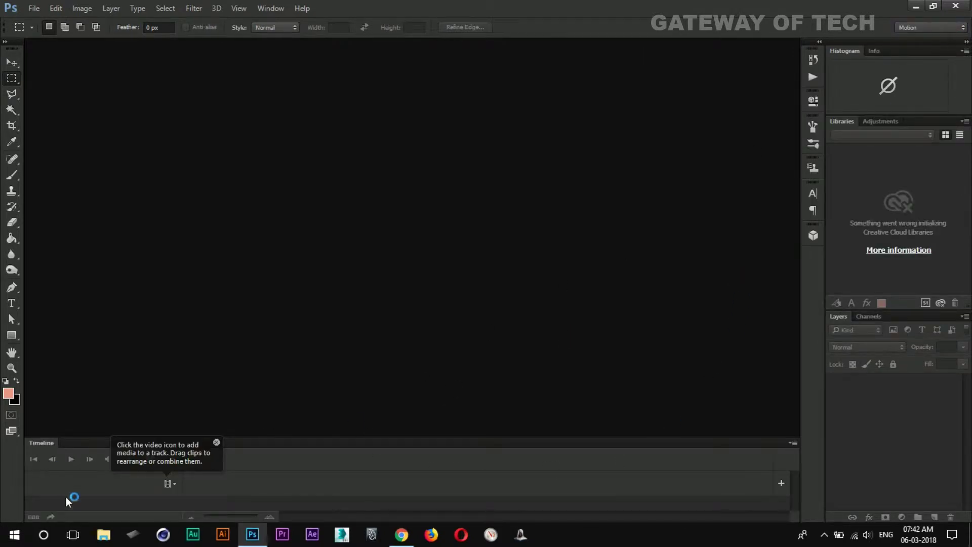
{"action": "left_click", "coordinate": [925, 29]}
{"action": "left_click", "coordinate": [925, 38]}
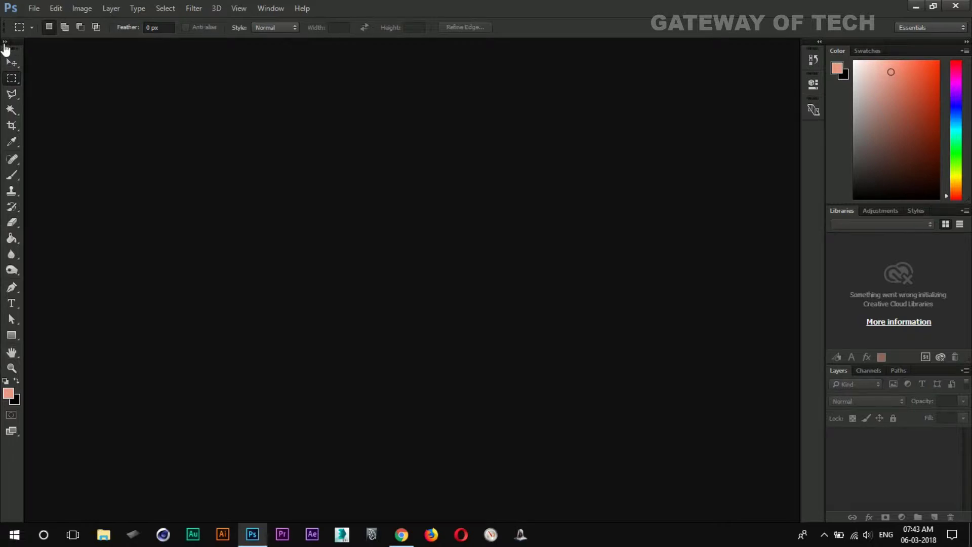
Step: Switch the toolbar to two columns and back to one, then go to File > New
{"action": "left_click", "coordinate": [5, 43]}
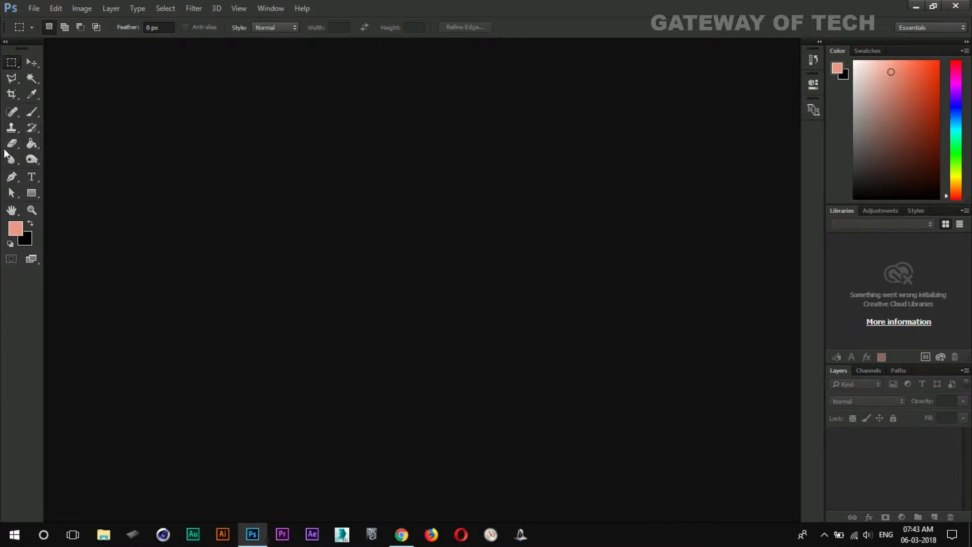
{"action": "left_click", "coordinate": [7, 42]}
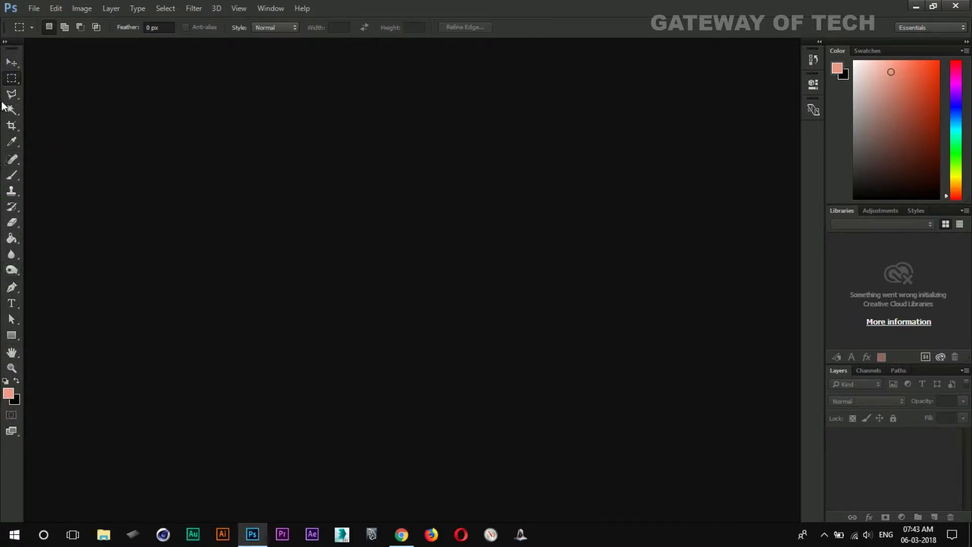
{"action": "left_click", "coordinate": [34, 10]}
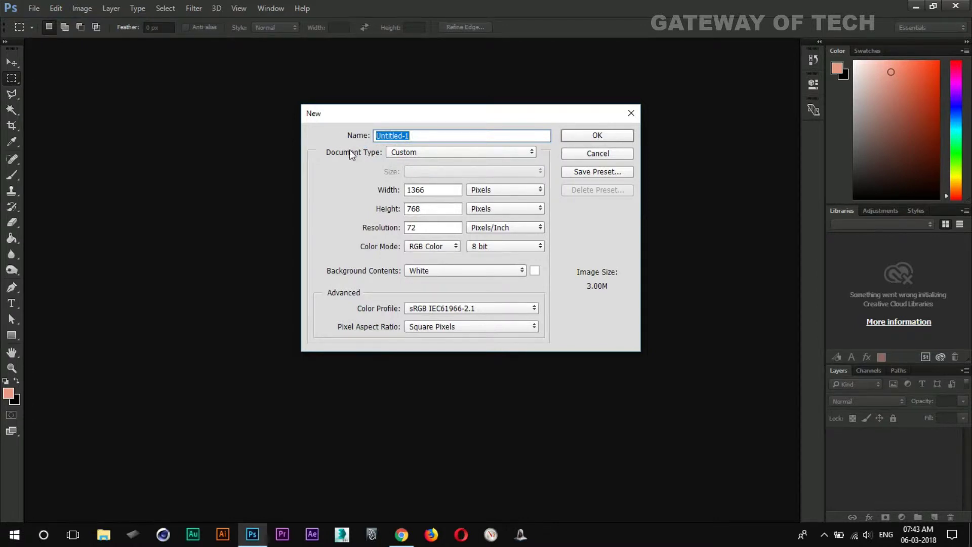
Step: Name the new document 'tutorial class', keep 1366×768 pixels, and create it
{"action": "left_click", "coordinate": [423, 138]}
{"action": "key", "text": "BackSpace"}
{"action": "key", "text": "BackSpace"}
{"action": "key", "text": "BackSpace"}
{"action": "key", "text": "BackSpace"}
{"action": "key", "text": "BackSpace"}
{"action": "type", "text": "utor"}
{"action": "key", "text": "BackSpace"}
{"action": "type", "text": "rial cla"}
{"action": "left_click", "coordinate": [497, 191]}
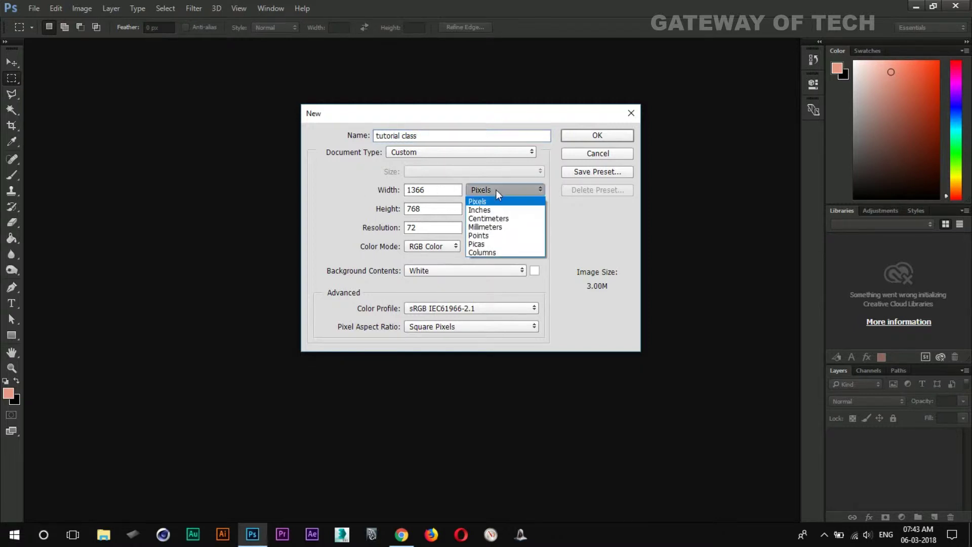
{"action": "left_click", "coordinate": [325, 210]}
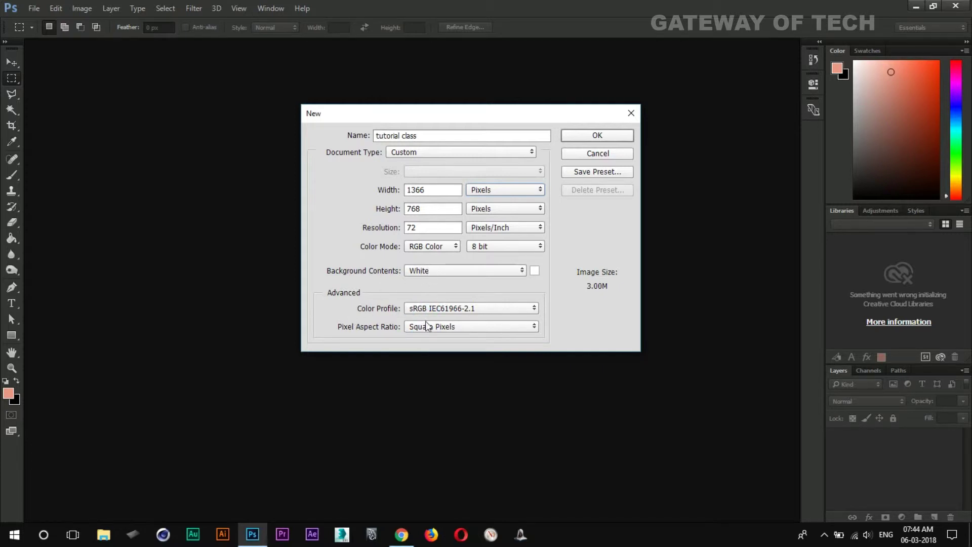
{"action": "left_click", "coordinate": [589, 135]}
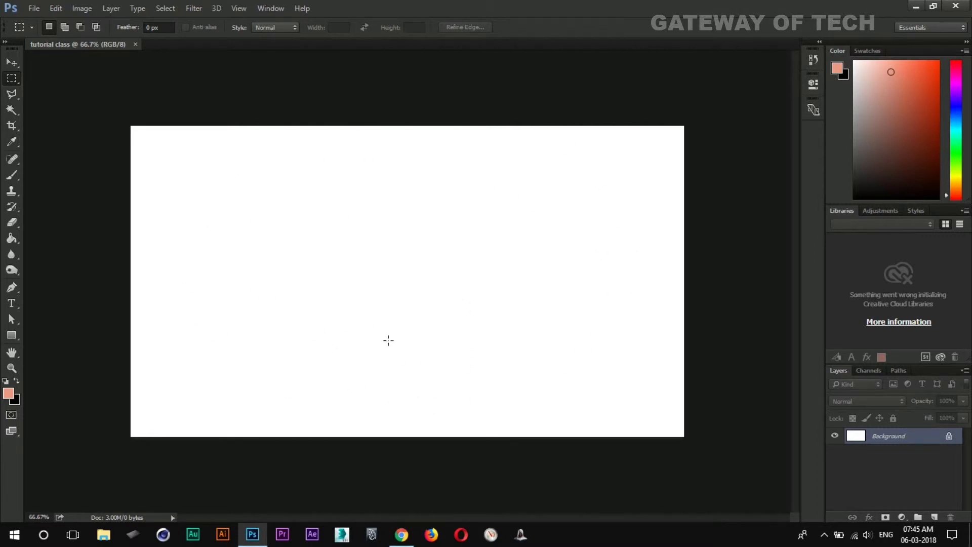
Step: Open the File menu for the new tutorial class document
{"action": "left_click", "coordinate": [37, 10]}
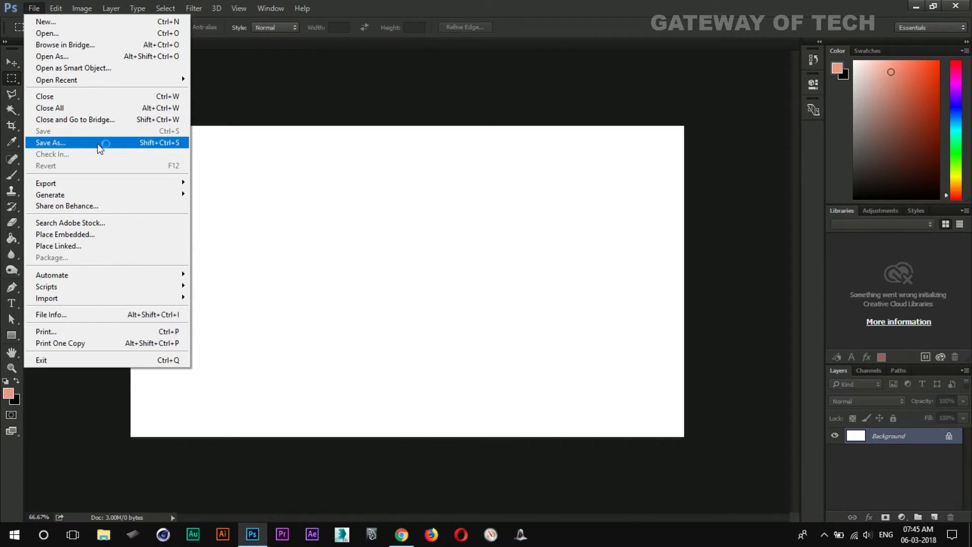
Step: Save the document as tutorial class.psd in Photoshop (*.PSD;*.PDD) format
{"action": "left_click", "coordinate": [97, 144]}
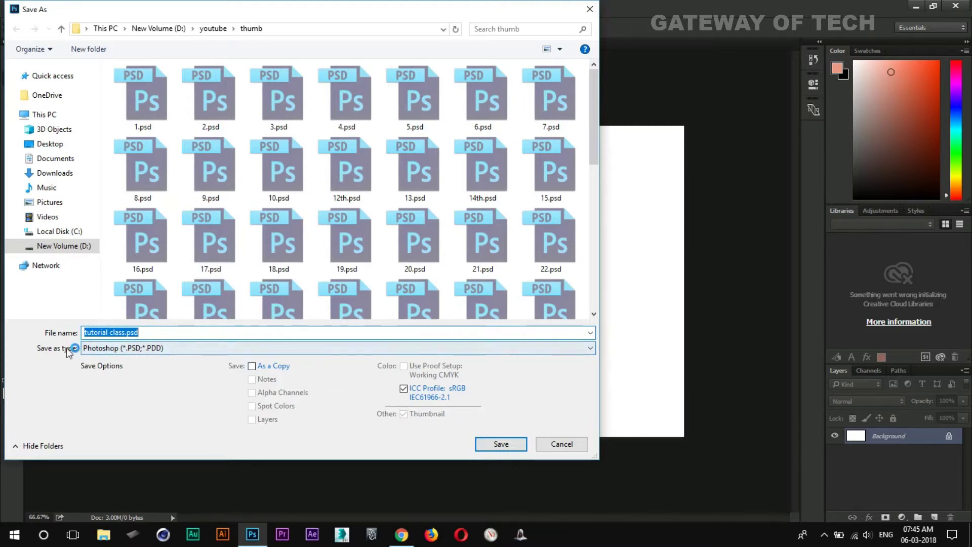
{"action": "left_click", "coordinate": [90, 349]}
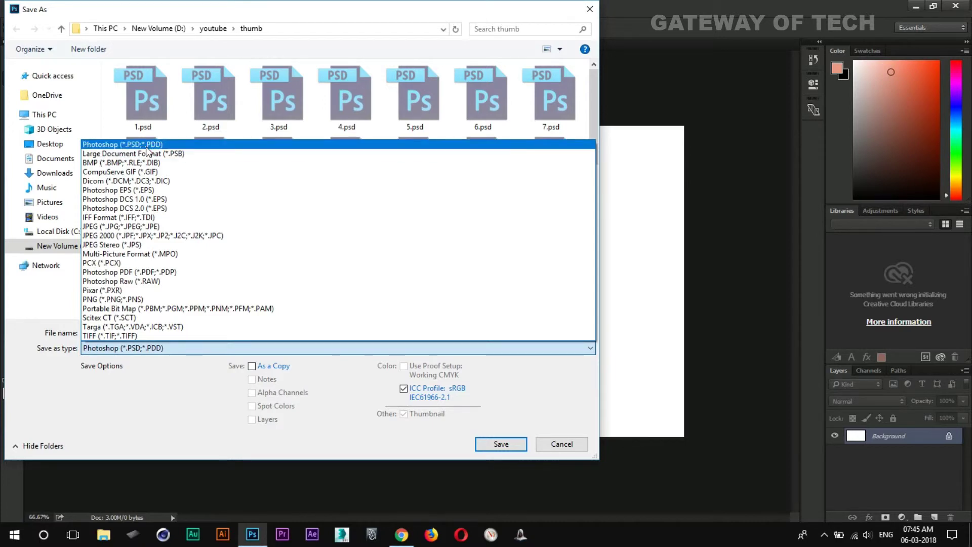
{"action": "left_click", "coordinate": [145, 147]}
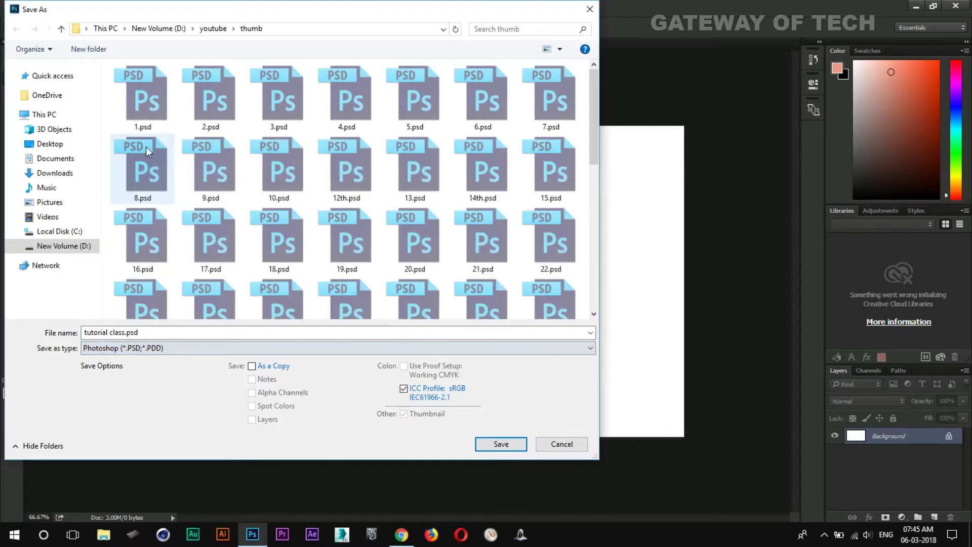
{"action": "left_click", "coordinate": [491, 446]}
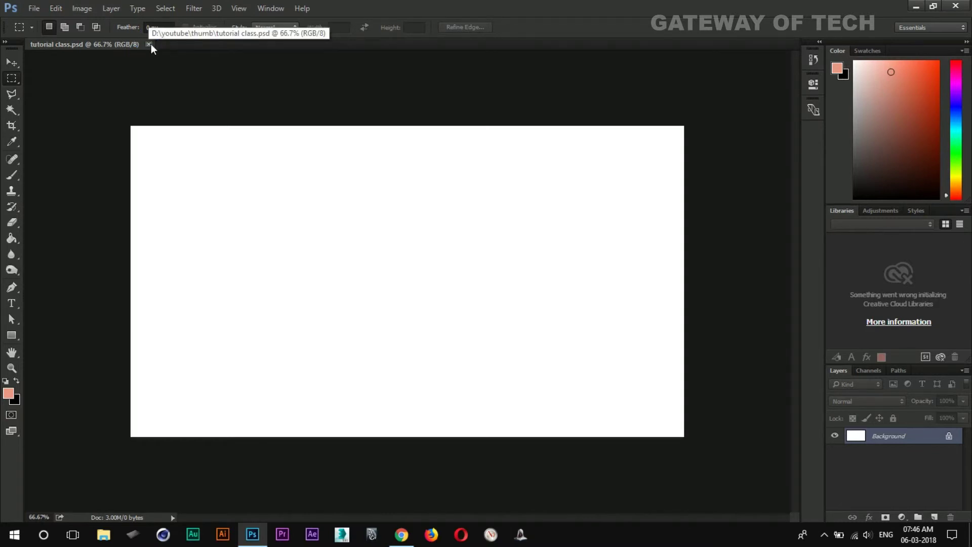
Step: Close the tutorial class document via the File menu, leaving the workspace empty
{"action": "left_click", "coordinate": [32, 9]}
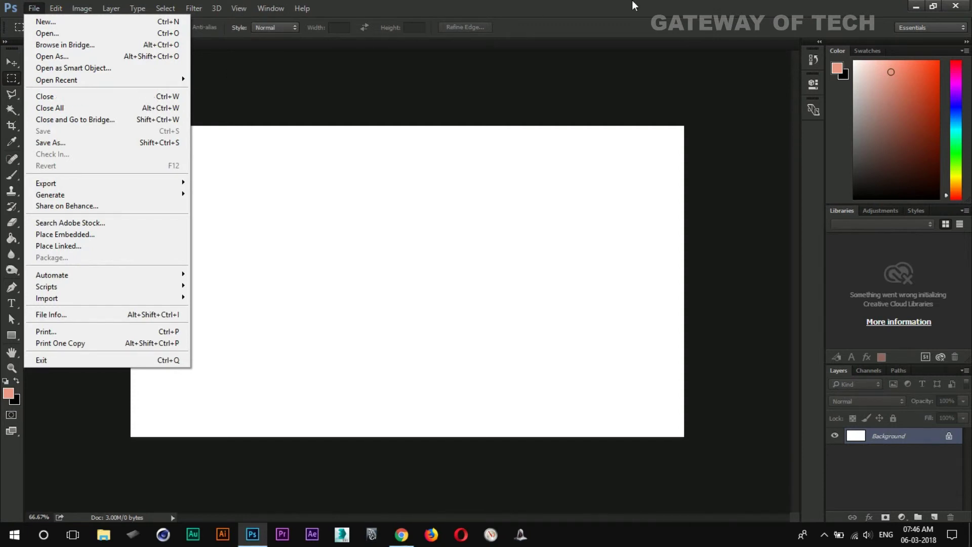
{"action": "left_click", "coordinate": [470, 6]}
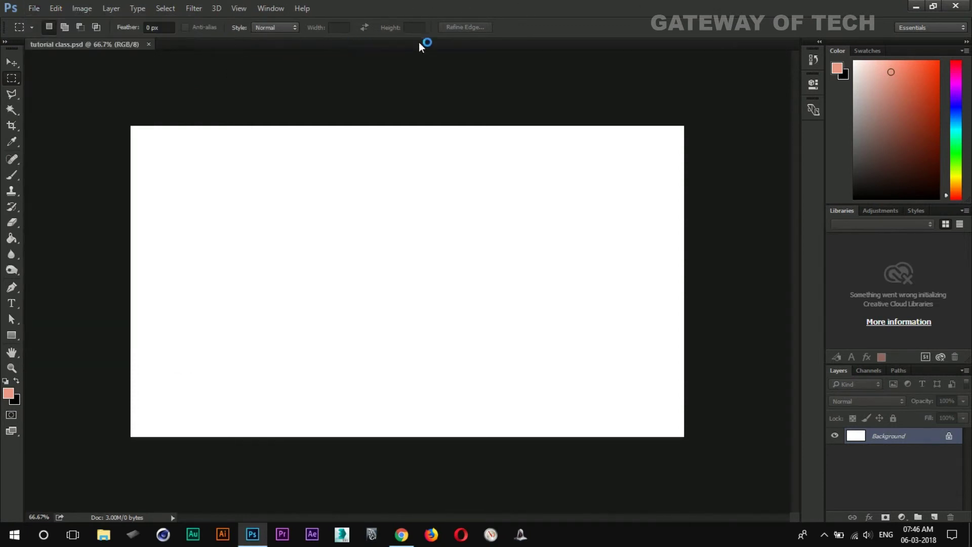
{"action": "left_click", "coordinate": [34, 8]}
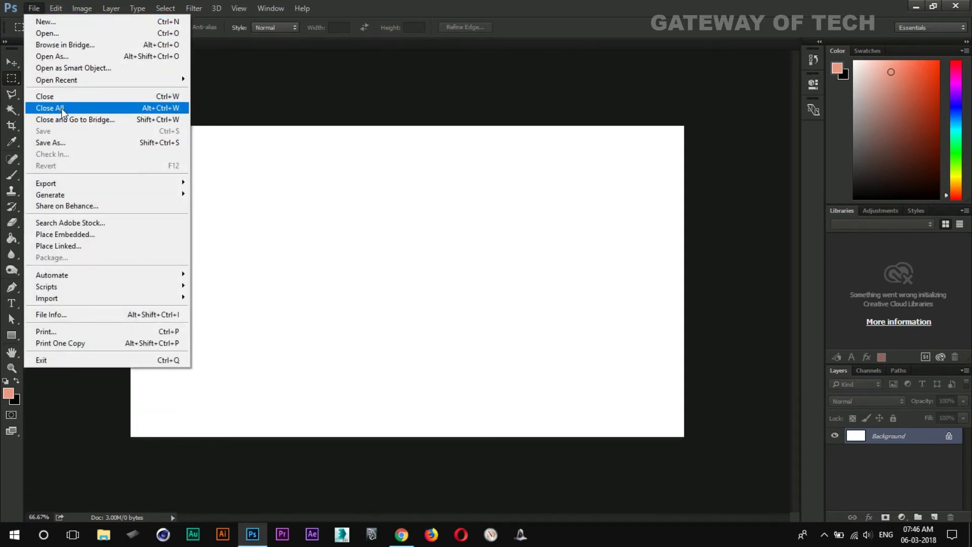
{"action": "left_click", "coordinate": [62, 108]}
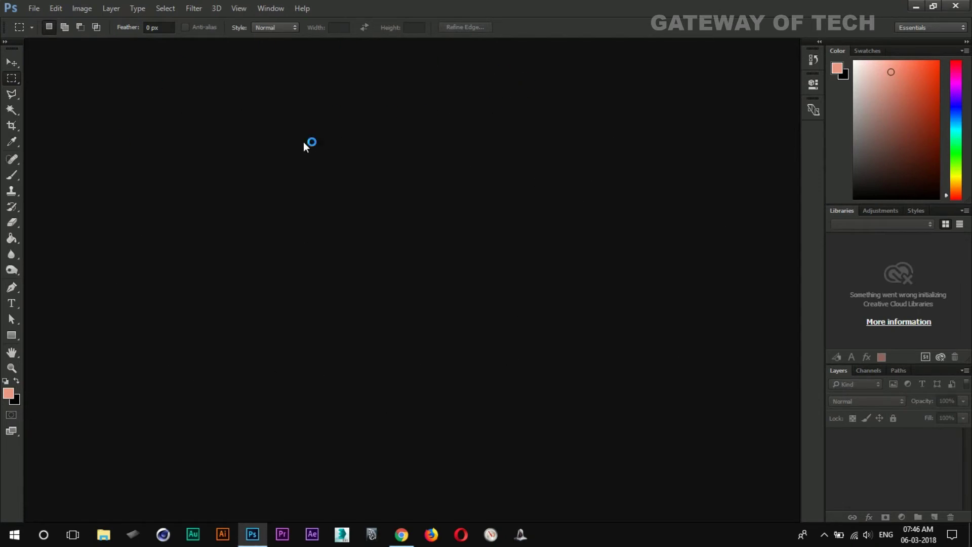
{"action": "left_click", "coordinate": [31, 9]}
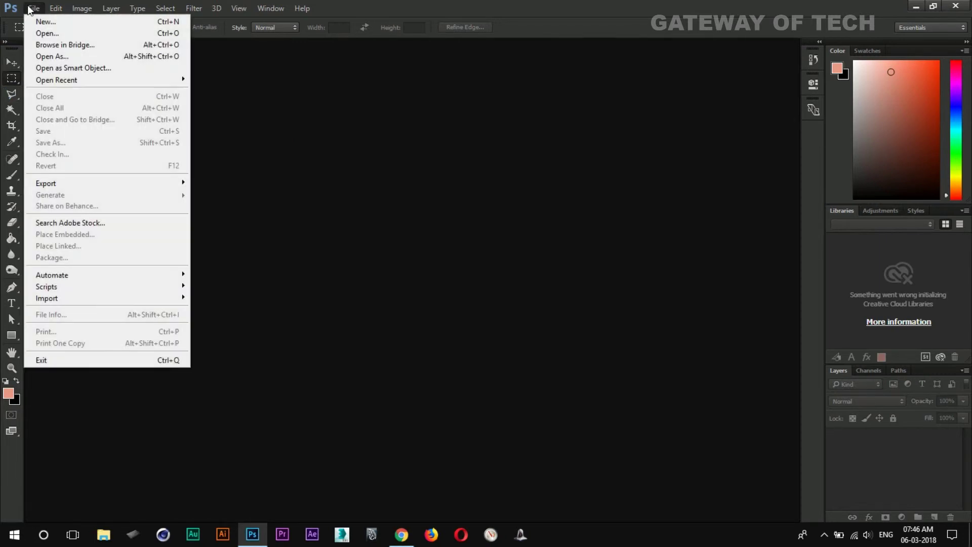
Step: Open tutorial class.psd from the thumb folder with File > Open
{"action": "left_click", "coordinate": [47, 34]}
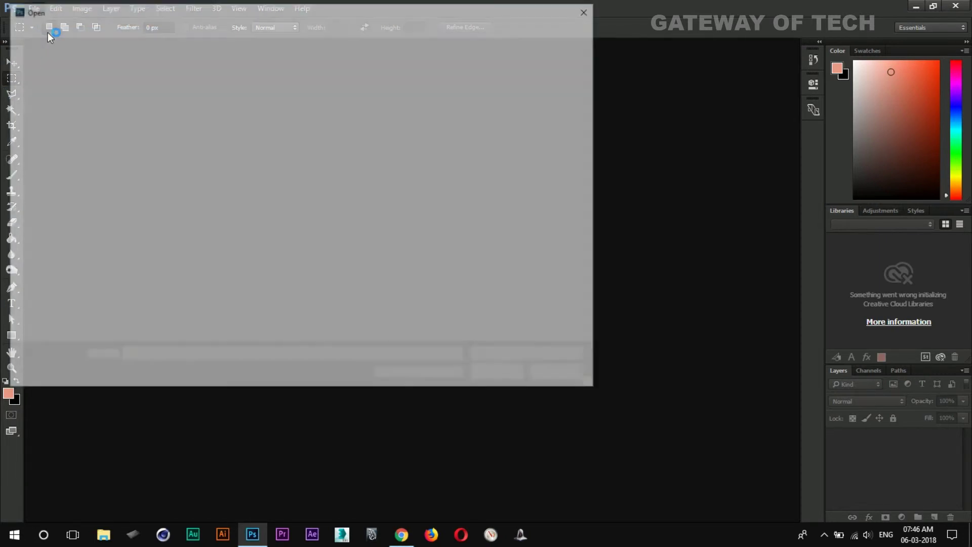
{"action": "scroll", "coordinate": [362, 250], "scroll_direction": "down", "scroll_amount": 3}
{"action": "scroll", "coordinate": [364, 250], "scroll_direction": "down", "scroll_amount": 2}
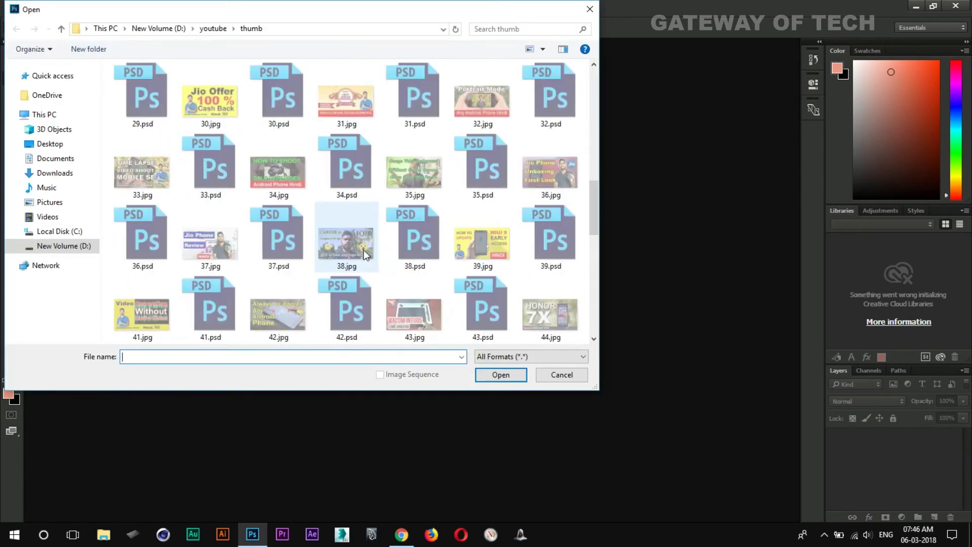
{"action": "scroll", "coordinate": [363, 250], "scroll_direction": "down", "scroll_amount": 10}
{"action": "scroll", "coordinate": [363, 250], "scroll_direction": "down", "scroll_amount": 2}
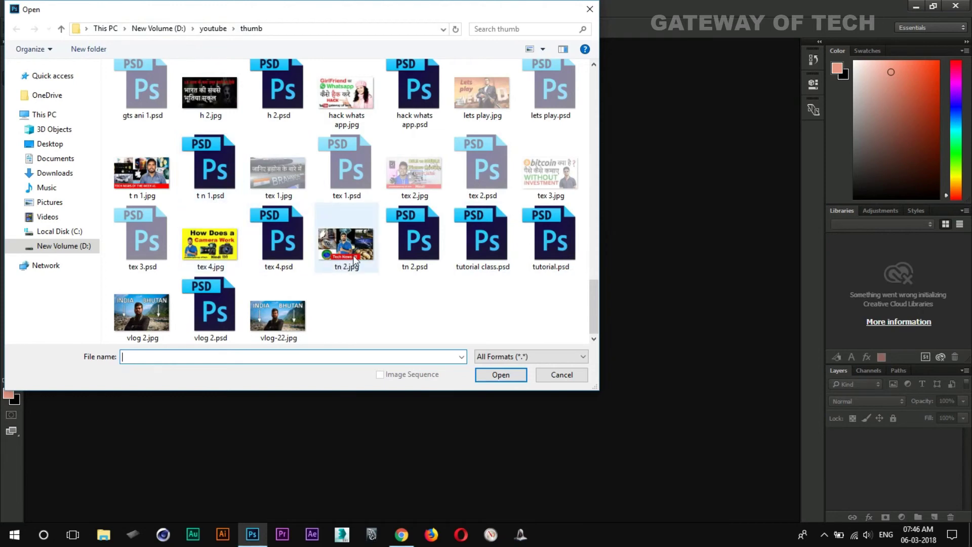
{"action": "left_click", "coordinate": [485, 239]}
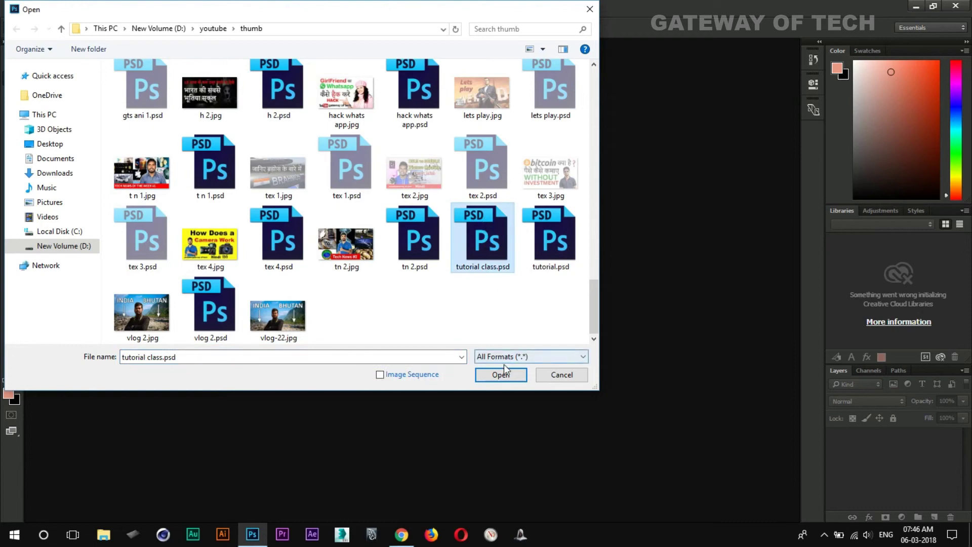
{"action": "left_click", "coordinate": [500, 377]}
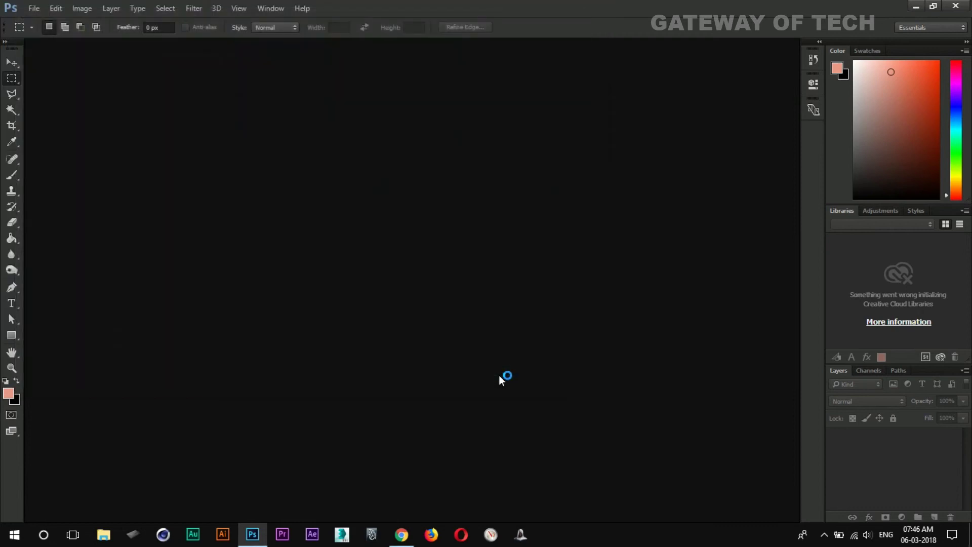